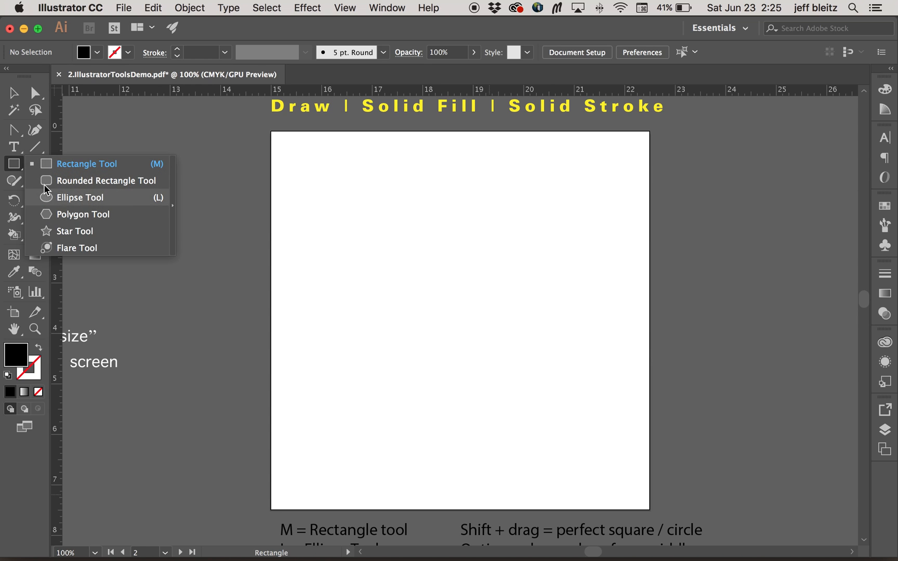
Draw a black rectangle about 2.5 by 1 in near the artboard's top, plus a black square about 1 in wide beside it
{"action": "left_click", "coordinate": [14, 169]}
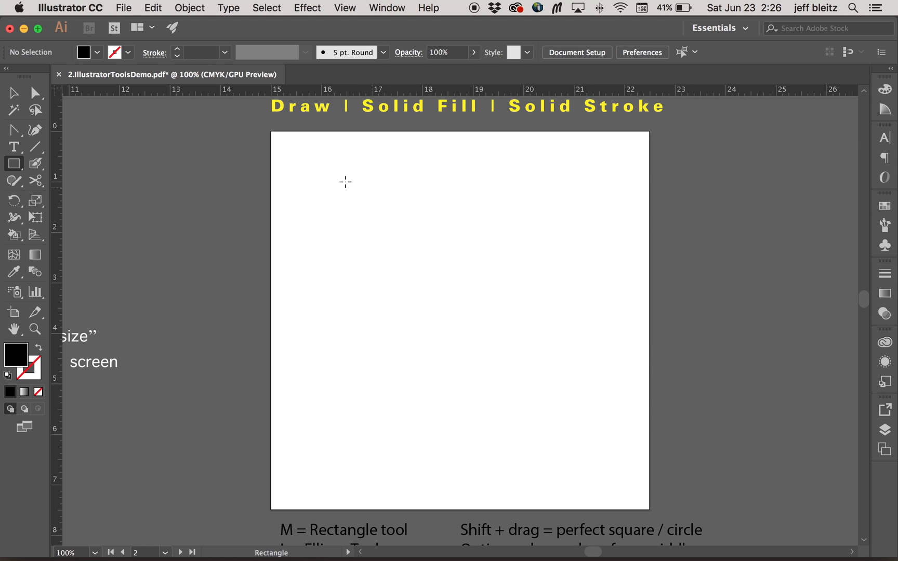
{"action": "left_click_drag", "start_coordinate": [327, 178], "coordinate": [456, 229]}
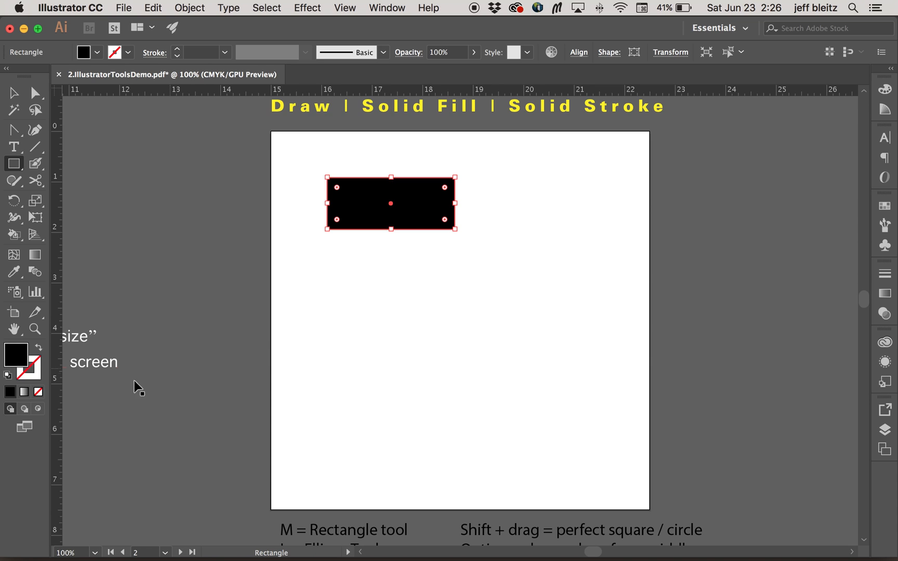
{"action": "left_click_drag", "start_coordinate": [485, 177], "coordinate": [537, 229]}
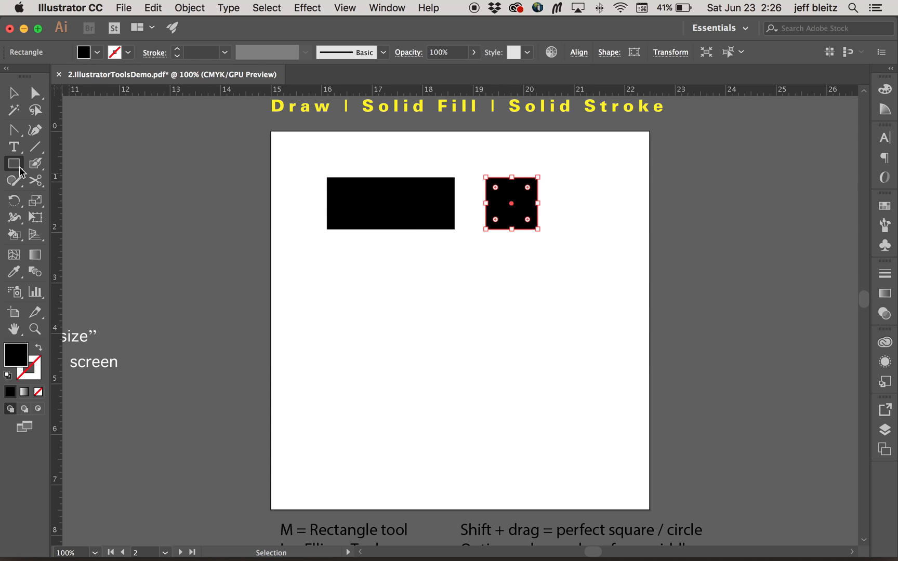
Draw a black ellipse about 2.4 by 1.1 in below the rectangle and a circle about 1 in wide below the square
{"action": "left_click_drag", "start_coordinate": [21, 171], "coordinate": [72, 198]}
{"action": "left_click_drag", "start_coordinate": [334, 265], "coordinate": [455, 321]}
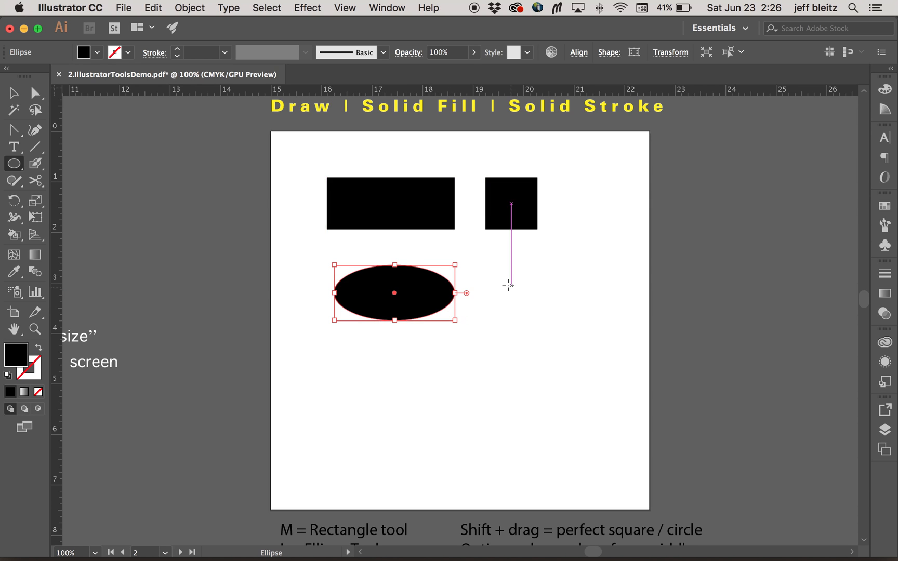
{"action": "left_click_drag", "start_coordinate": [488, 270], "coordinate": [538, 318]}
Nudge the circle up slightly and move the ellipse up and left until its left edge aligns with the rectangle above
{"action": "key", "text": "v"}
{"action": "left_click", "coordinate": [573, 308]}
{"action": "left_click_drag", "start_coordinate": [526, 289], "coordinate": [524, 284]}
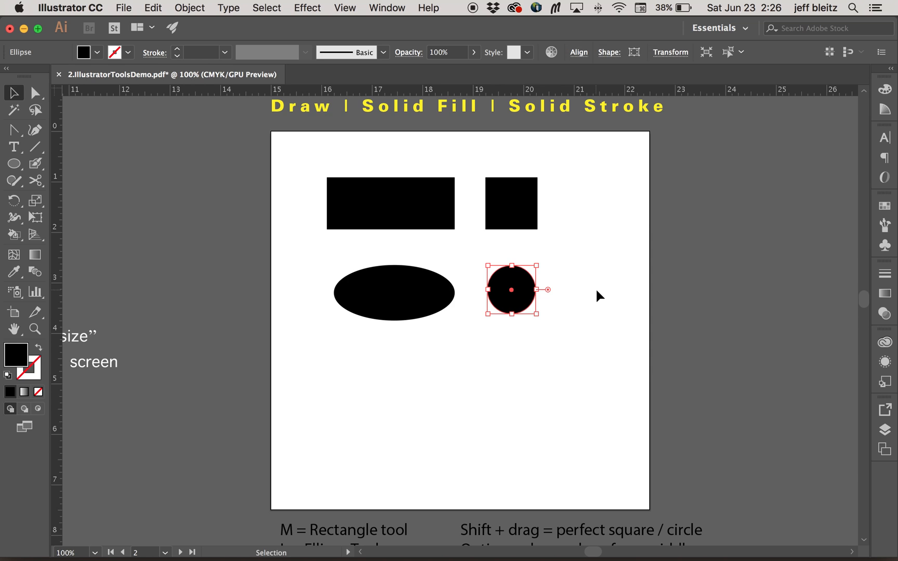
{"action": "left_click", "coordinate": [597, 292]}
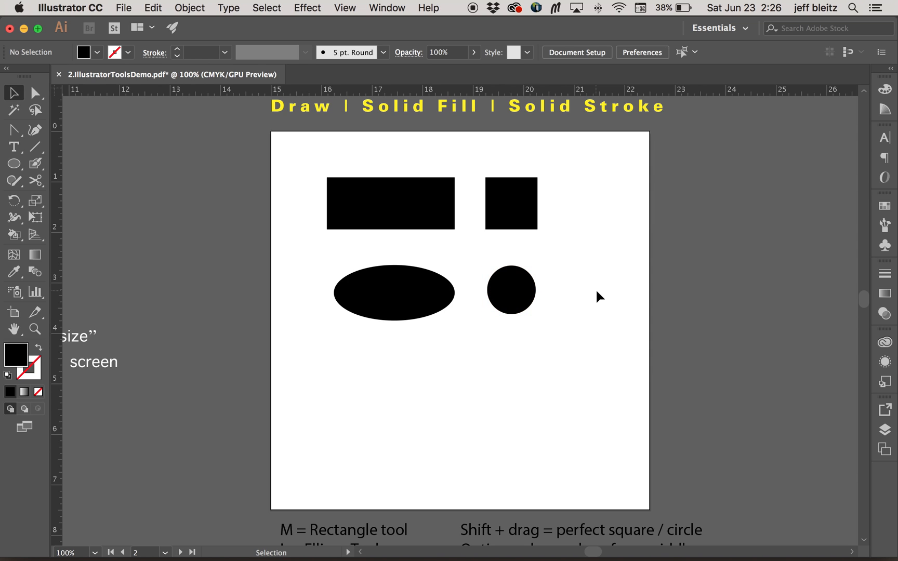
{"action": "left_click", "coordinate": [450, 299]}
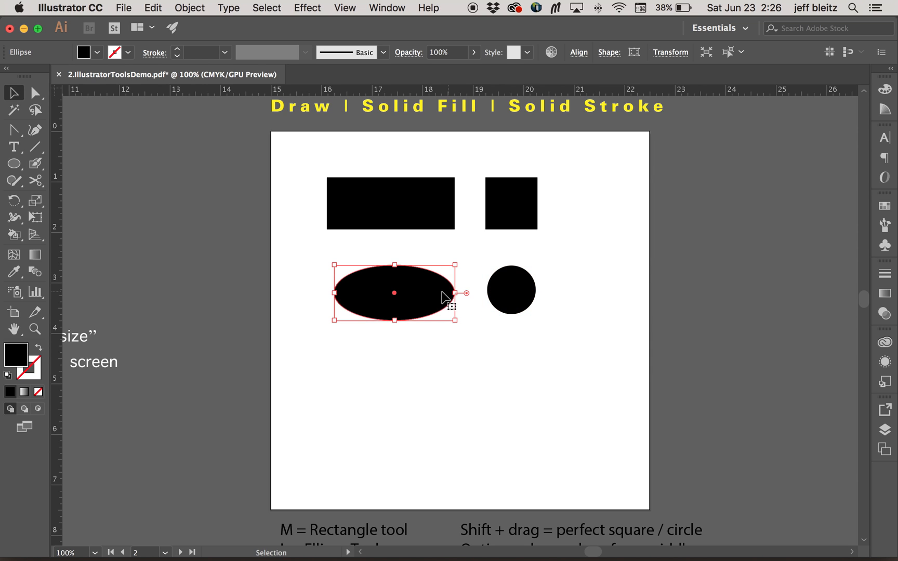
{"action": "left_click_drag", "start_coordinate": [435, 292], "coordinate": [427, 286]}
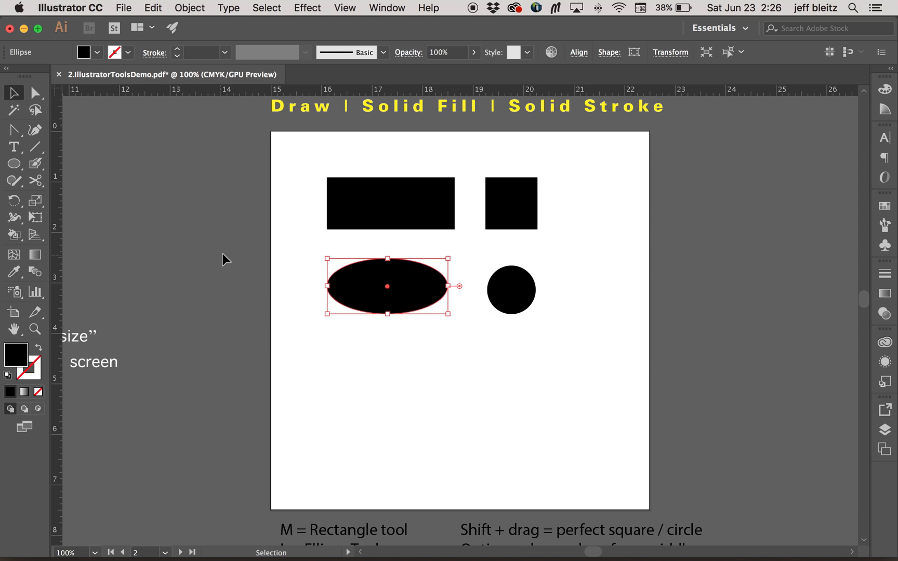
Draw a small black triangle, about 1 in wide, with the Polygon tool below the ellipse's left half
{"action": "left_click_drag", "start_coordinate": [22, 165], "coordinate": [91, 214]}
{"action": "left_click_drag", "start_coordinate": [347, 351], "coordinate": [359, 373]}
{"action": "key", "text": "Delete"}
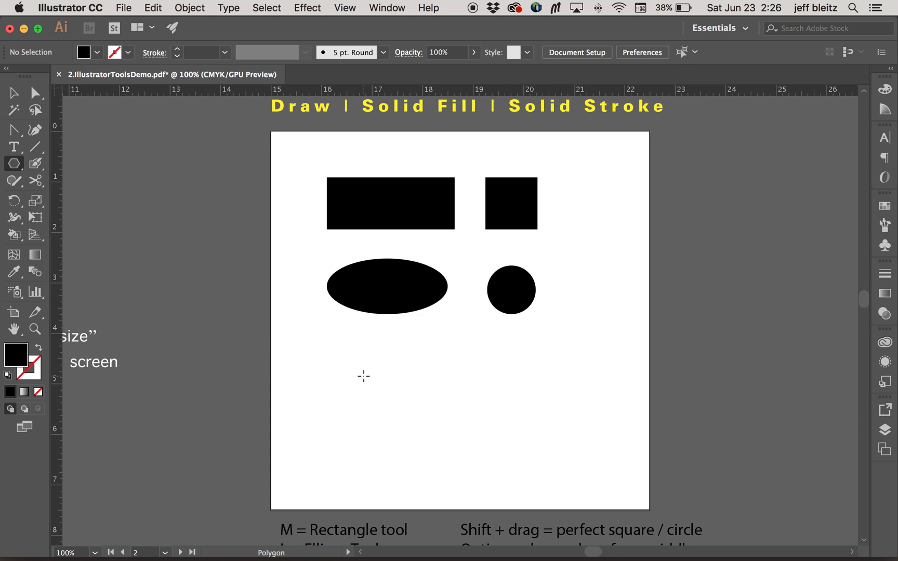
{"action": "left_click_drag", "start_coordinate": [347, 363], "coordinate": [365, 388]}
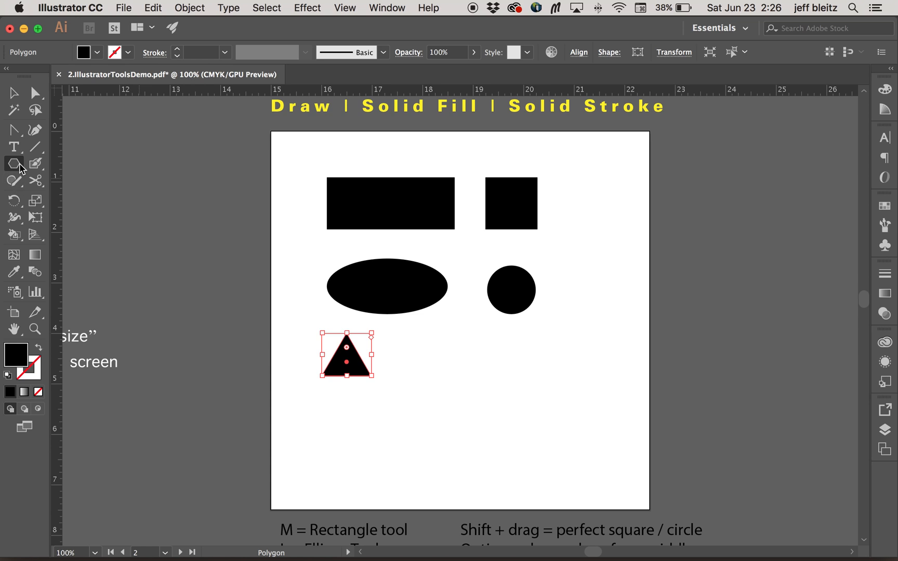
Create a black polygon with 6 sides and a radius of 0.5667 in to the right of the triangle
{"action": "left_click", "coordinate": [468, 369]}
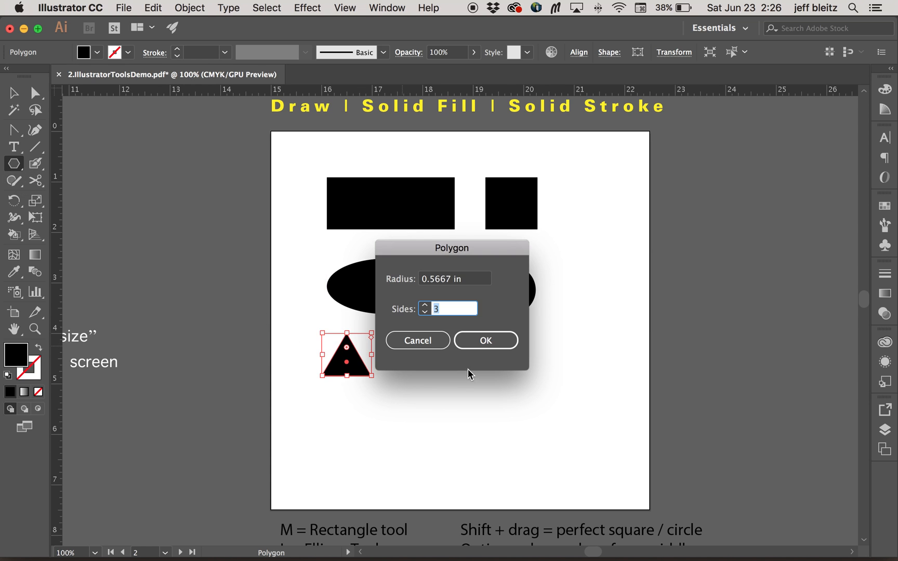
{"action": "left_click", "coordinate": [418, 340]}
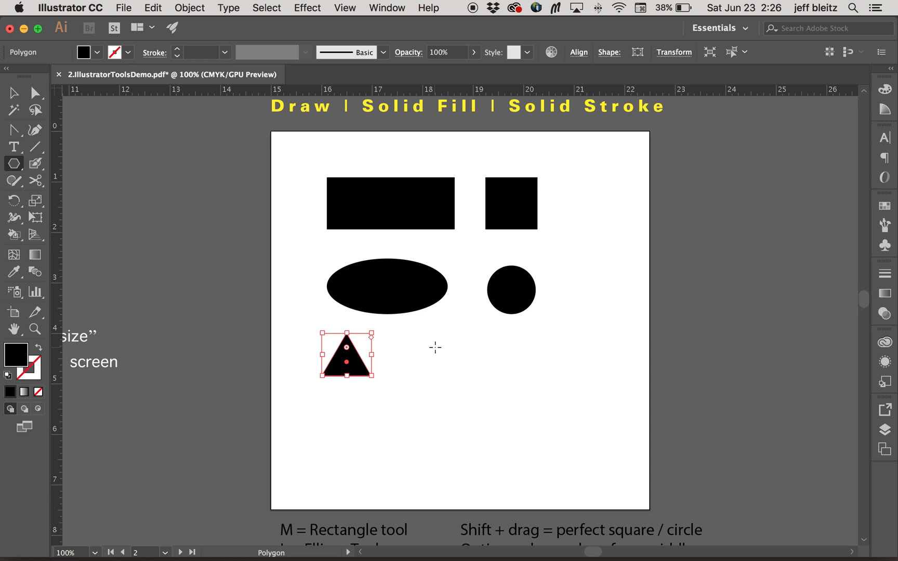
{"action": "left_click", "coordinate": [436, 347]}
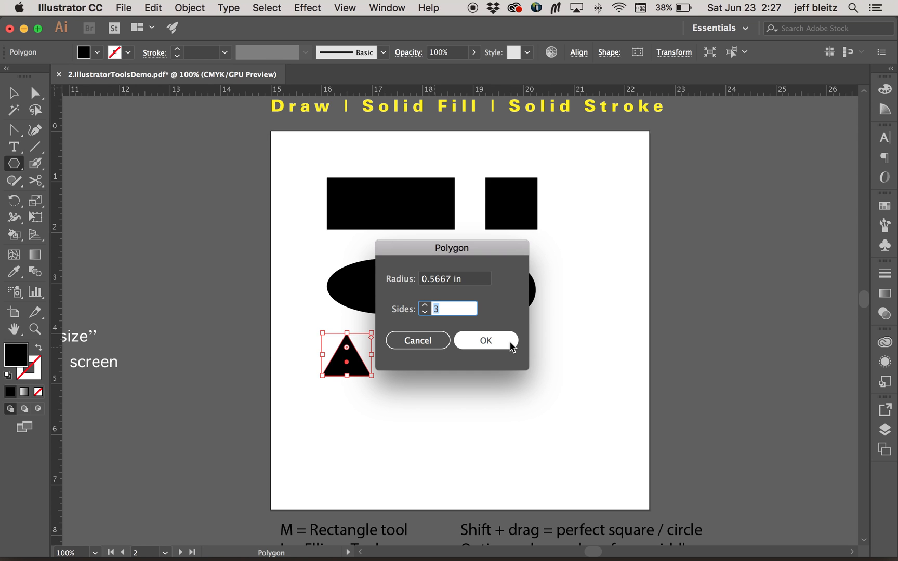
{"action": "type", "text": "65"}
{"action": "left_click_drag", "start_coordinate": [457, 310], "coordinate": [407, 309]}
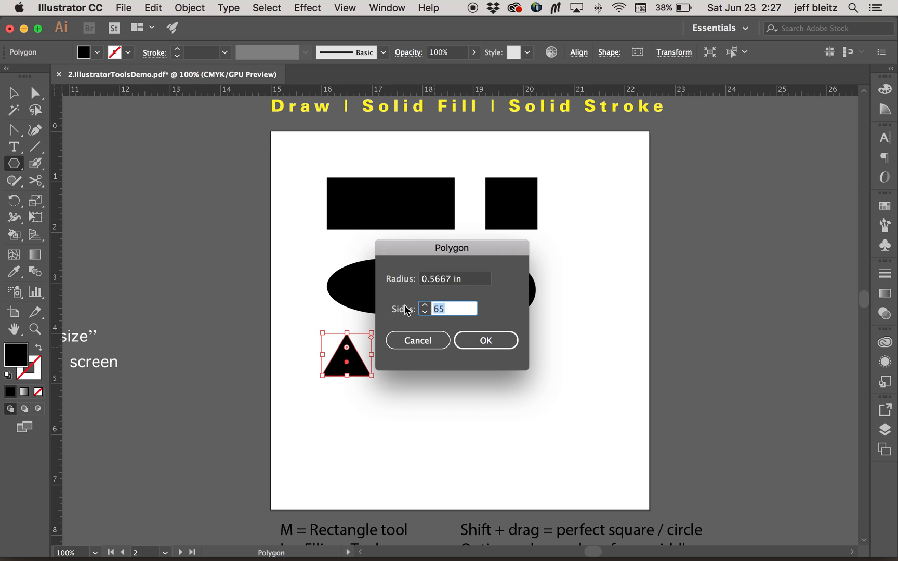
{"action": "type", "text": "6"}
{"action": "left_click", "coordinate": [493, 344]}
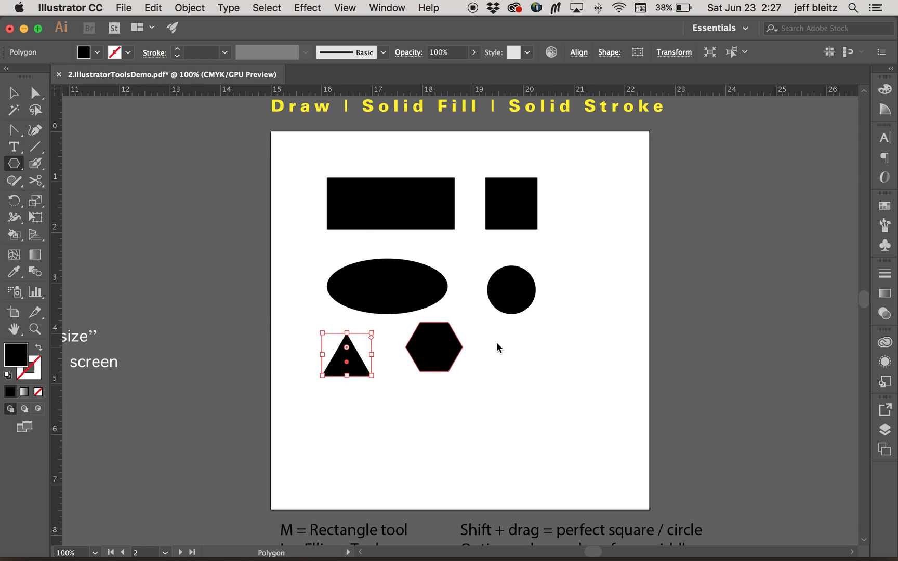
Move the hexagon beneath the circle and shift the triangle slightly right beneath the ellipse
{"action": "left_click", "coordinate": [13, 92]}
{"action": "left_click", "coordinate": [506, 331]}
{"action": "left_click_drag", "start_coordinate": [451, 344], "coordinate": [568, 349]}
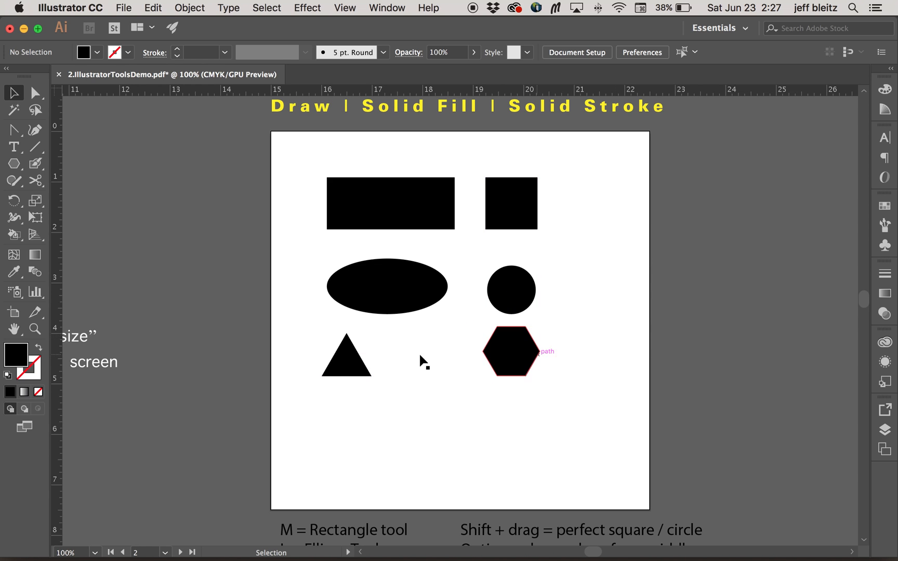
{"action": "left_click_drag", "start_coordinate": [367, 357], "coordinate": [377, 357]}
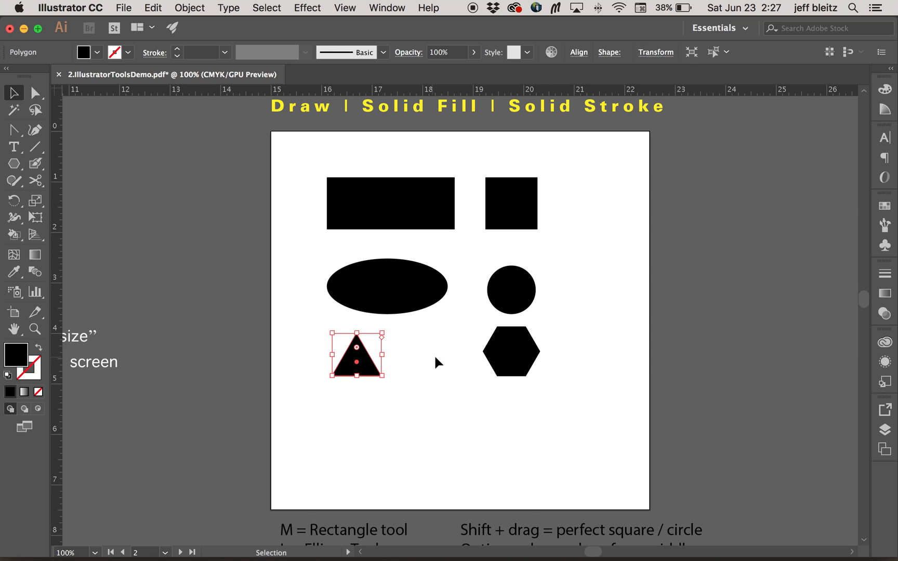
{"action": "left_click", "coordinate": [435, 358]}
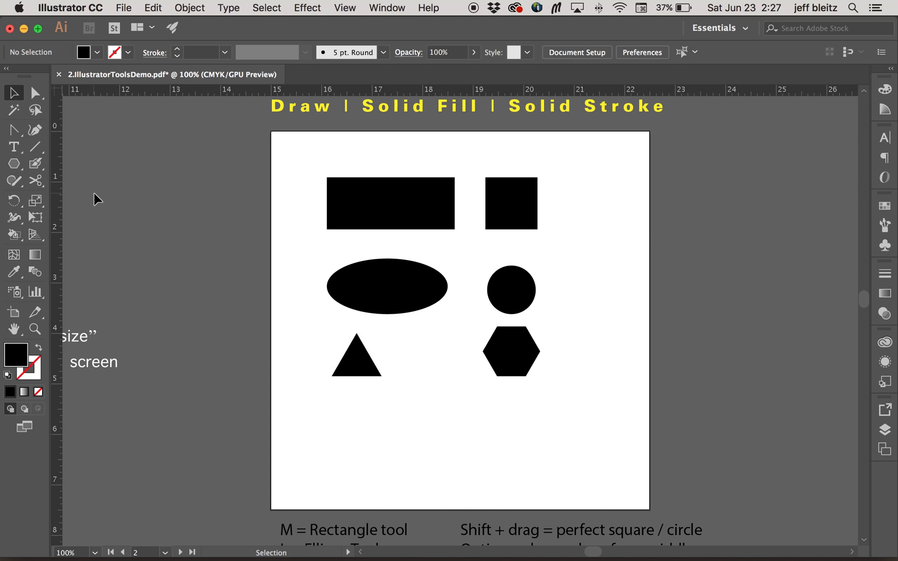
Sketch a row of shapes below the black ones with the Shaper tool: a rectangle, an ellipse, a small circle and a small triangle
{"action": "left_click", "coordinate": [19, 183]}
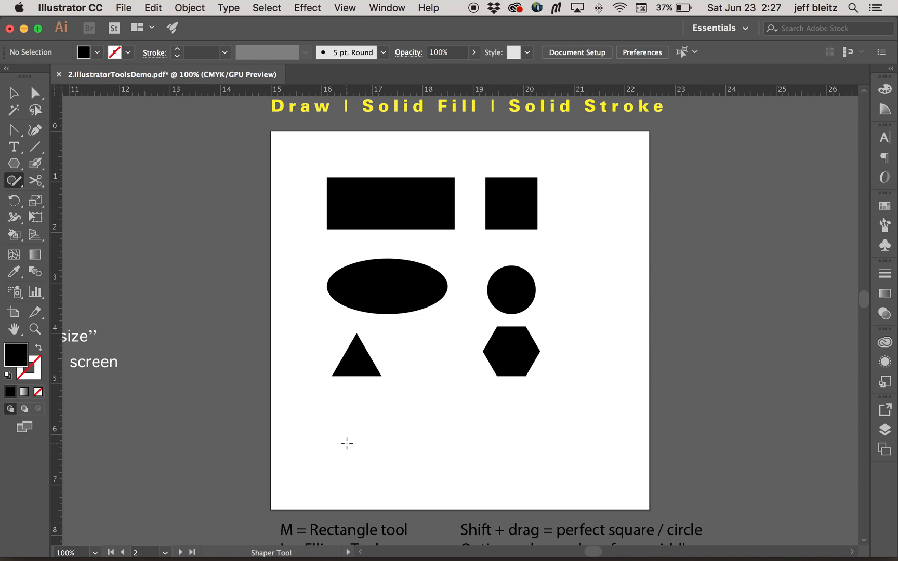
{"action": "mouse_move", "coordinate": [365, 425]}
{"action": "left_mouse_down"}
{"action": "mouse_move", "coordinate": [344, 432]}
{"action": "mouse_move", "coordinate": [347, 440]}
{"action": "mouse_move", "coordinate": [383, 447]}
{"action": "mouse_move", "coordinate": [386, 425]}
{"action": "mouse_move", "coordinate": [361, 422]}
{"action": "left_mouse_up"}
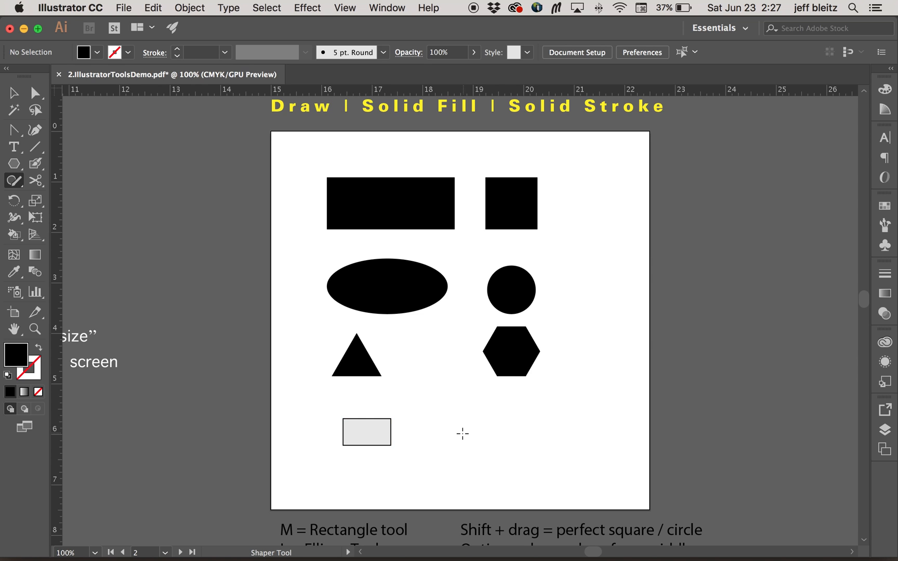
{"action": "key", "text": "super+z"}
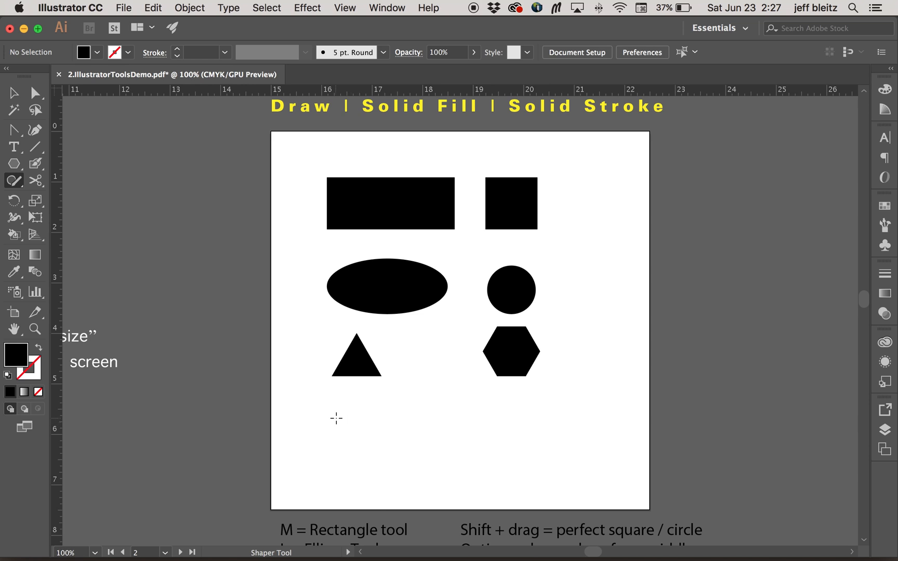
{"action": "mouse_move", "coordinate": [329, 415]}
{"action": "left_mouse_down"}
{"action": "mouse_move", "coordinate": [328, 443]}
{"action": "mouse_move", "coordinate": [404, 444]}
{"action": "mouse_move", "coordinate": [402, 415]}
{"action": "mouse_move", "coordinate": [329, 414]}
{"action": "left_mouse_up"}
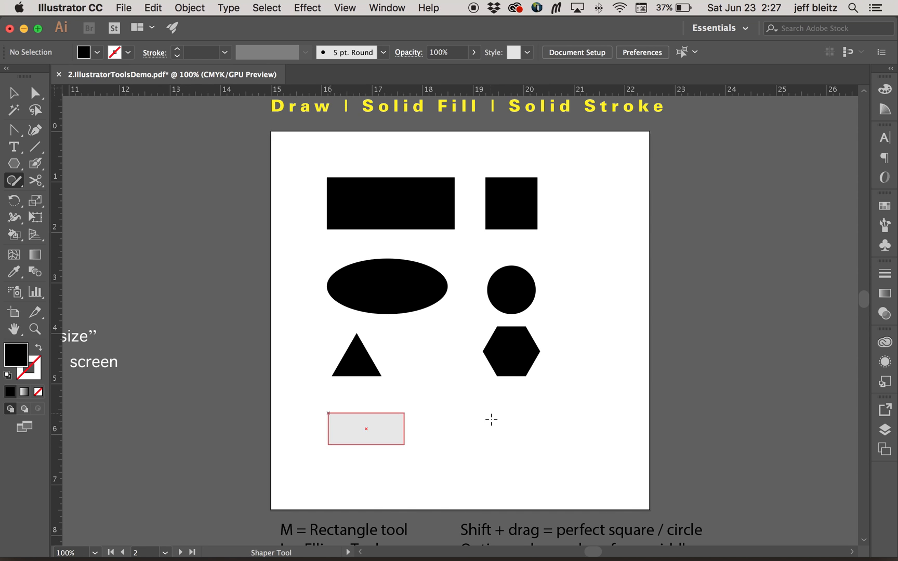
{"action": "mouse_move", "coordinate": [461, 414]}
{"action": "left_mouse_down"}
{"action": "mouse_move", "coordinate": [441, 416]}
{"action": "mouse_move", "coordinate": [431, 431]}
{"action": "mouse_move", "coordinate": [483, 438]}
{"action": "mouse_move", "coordinate": [484, 423]}
{"action": "mouse_move", "coordinate": [458, 412]}
{"action": "left_mouse_up"}
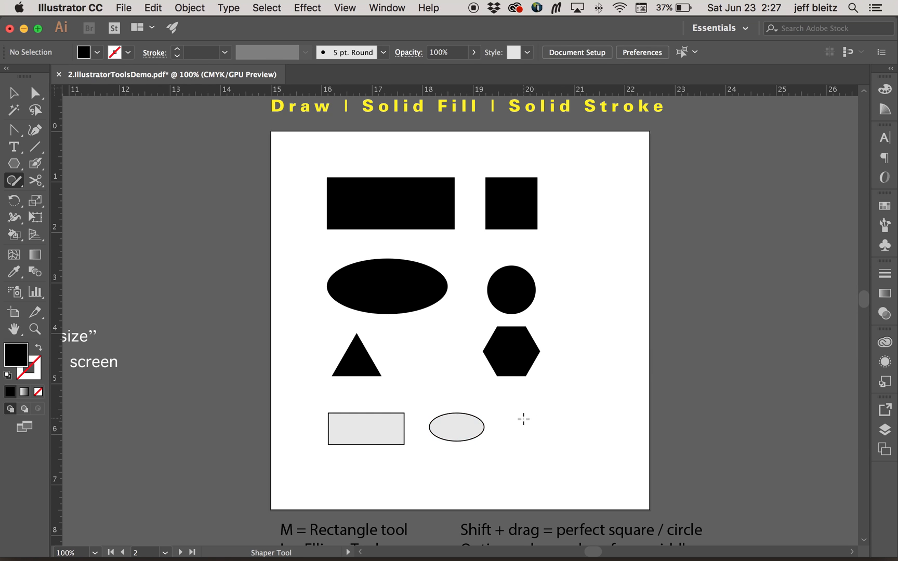
{"action": "mouse_move", "coordinate": [524, 415]}
{"action": "left_mouse_down"}
{"action": "mouse_move", "coordinate": [510, 426]}
{"action": "mouse_move", "coordinate": [515, 437]}
{"action": "mouse_move", "coordinate": [529, 434]}
{"action": "mouse_move", "coordinate": [524, 412]}
{"action": "mouse_move", "coordinate": [565, 412]}
{"action": "mouse_move", "coordinate": [580, 433]}
{"action": "mouse_move", "coordinate": [555, 437]}
{"action": "left_mouse_up"}
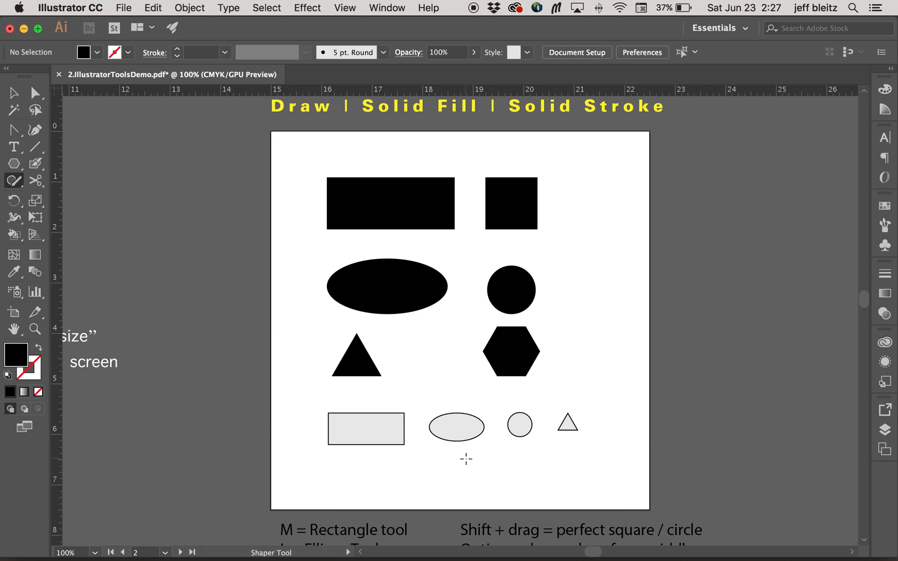
{"action": "mouse_move", "coordinate": [464, 457]}
{"action": "left_mouse_down"}
{"action": "mouse_move", "coordinate": [452, 471]}
{"action": "mouse_move", "coordinate": [459, 483]}
{"action": "mouse_move", "coordinate": [486, 487]}
{"action": "mouse_move", "coordinate": [498, 469]}
{"action": "mouse_move", "coordinate": [464, 456]}
{"action": "left_mouse_up"}
{"action": "left_click", "coordinate": [16, 93]}
{"action": "left_click", "coordinate": [481, 472]}
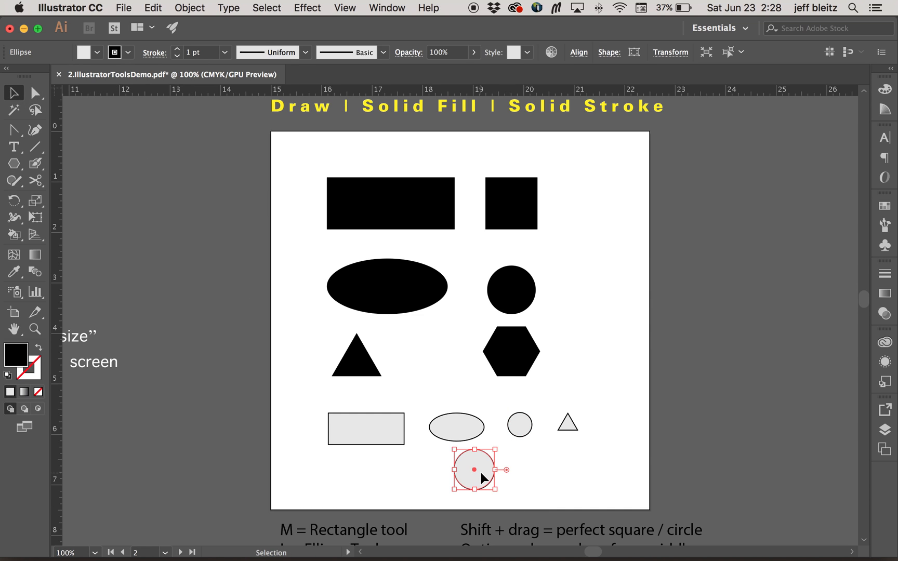
{"action": "key", "text": "Delete"}
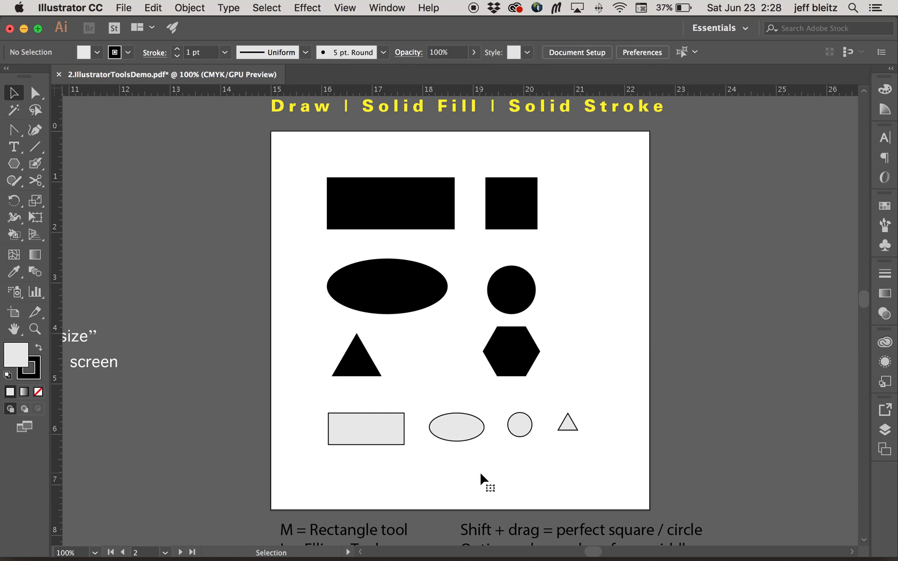
{"action": "left_click", "coordinate": [13, 163]}
{"action": "left_click", "coordinate": [60, 171]}
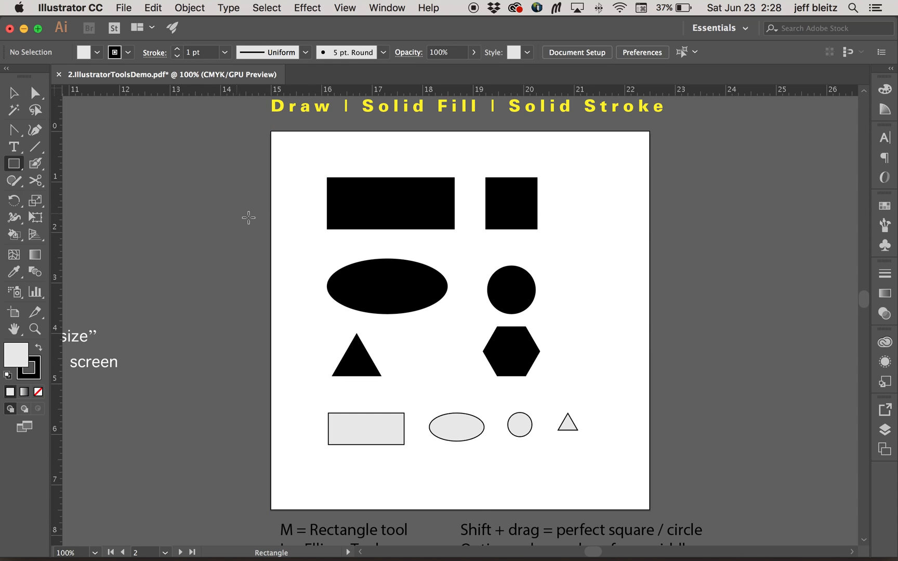
{"action": "key", "text": "v"}
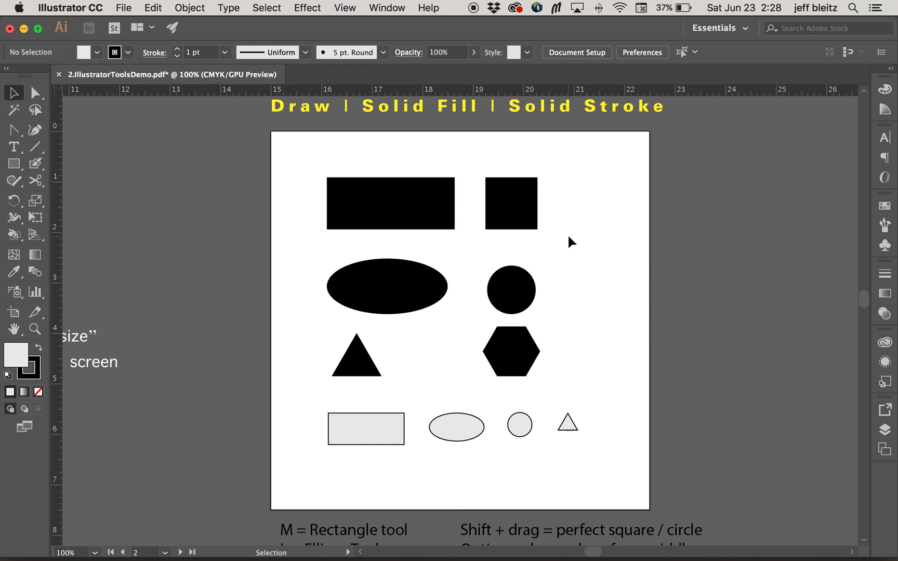
{"action": "left_click", "coordinate": [434, 219]}
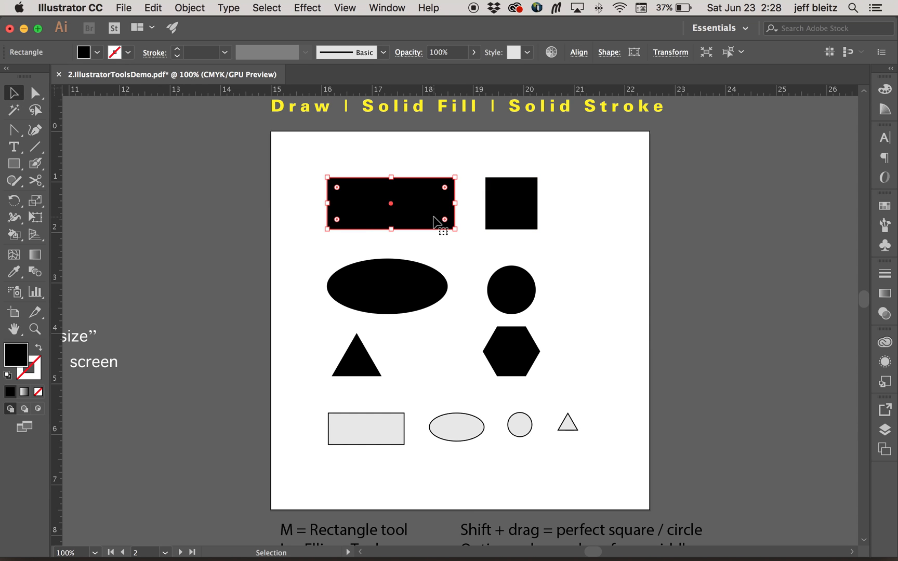
{"action": "left_click", "coordinate": [347, 432]}
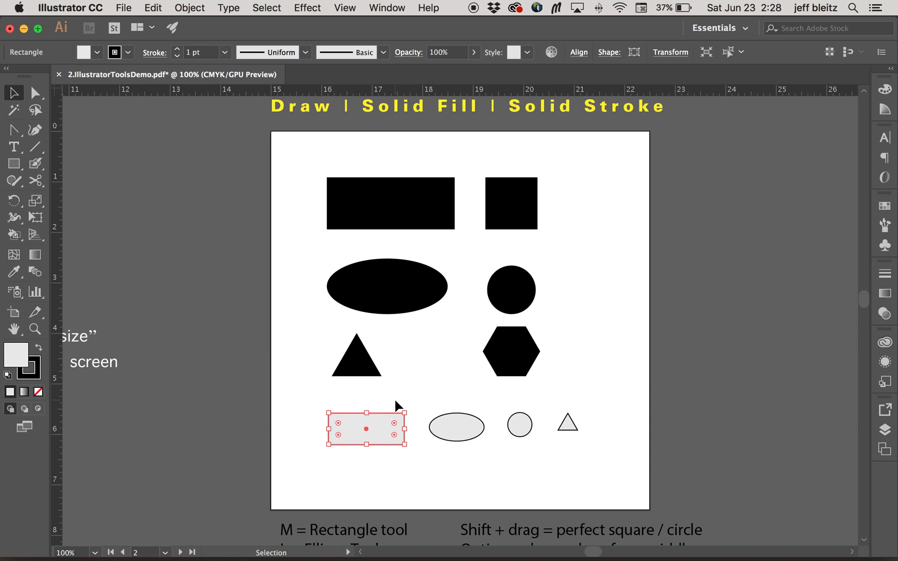
{"action": "left_click", "coordinate": [421, 393]}
Change the fill of the light grey rectangle in the bottom row to red
{"action": "left_click", "coordinate": [387, 424]}
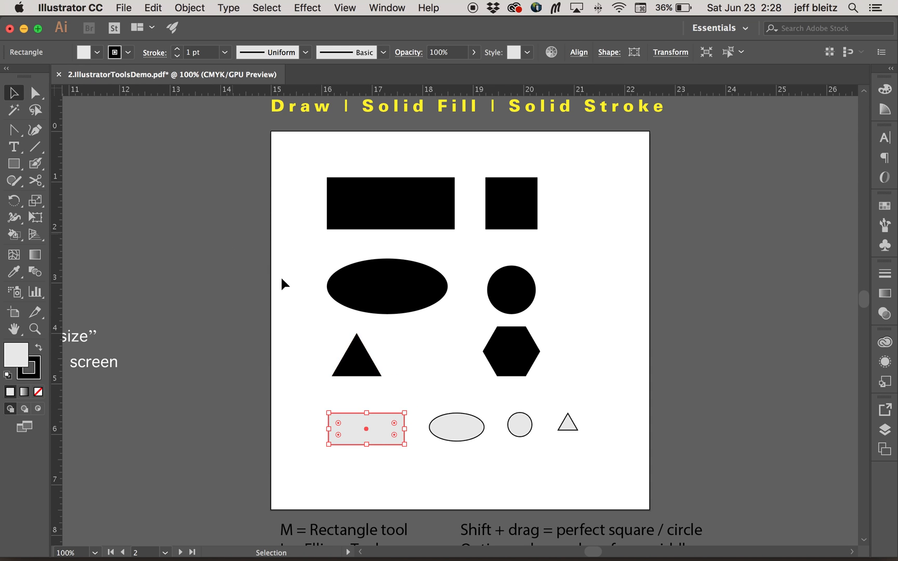
{"action": "left_click", "coordinate": [97, 53]}
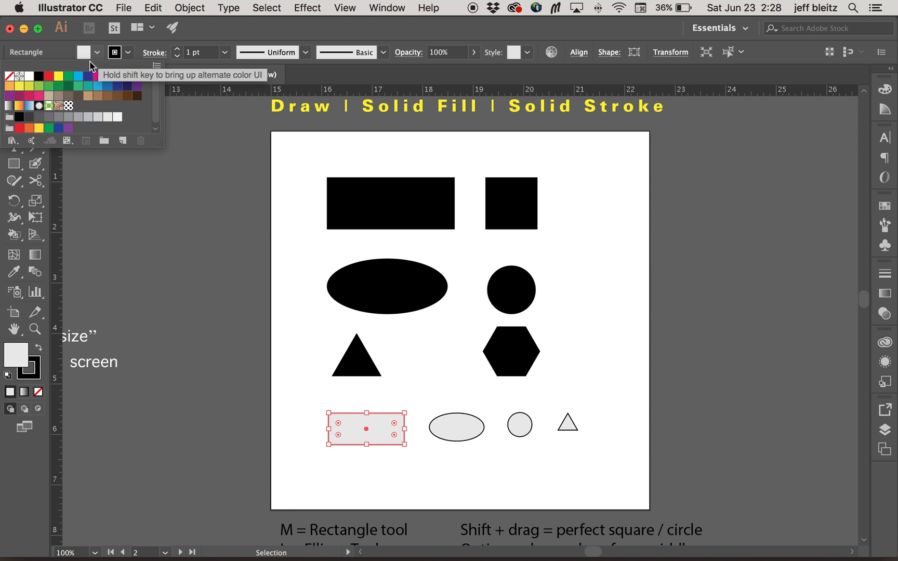
{"action": "left_click", "coordinate": [97, 53]}
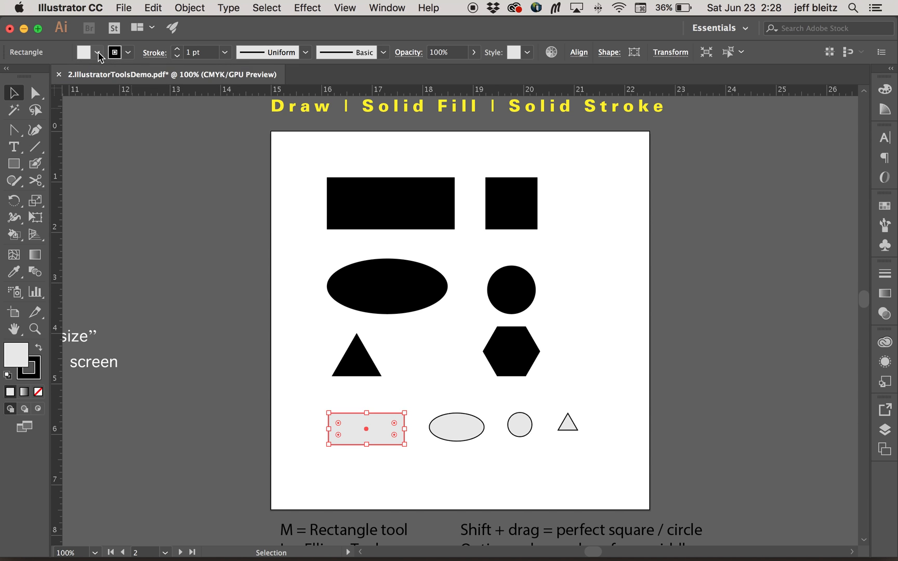
{"action": "left_click", "coordinate": [96, 53]}
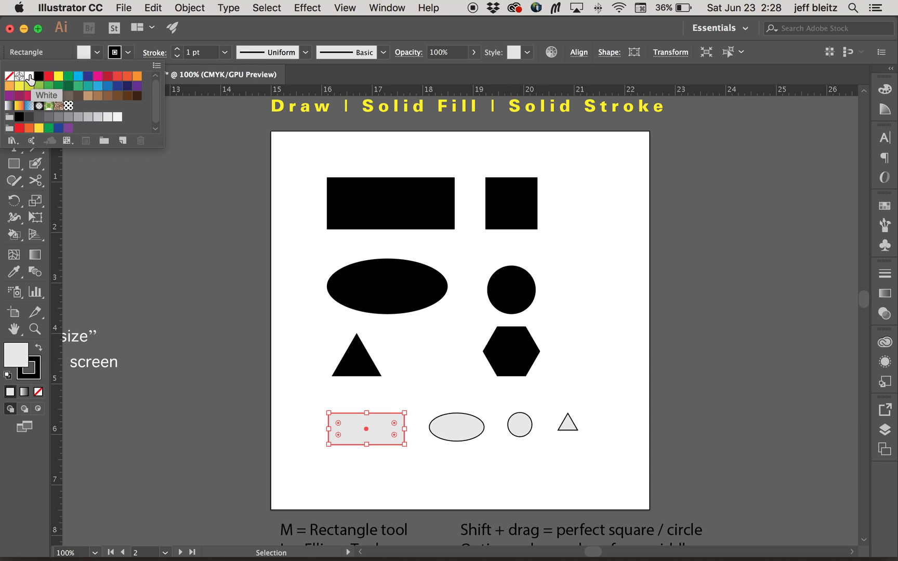
{"action": "left_click", "coordinate": [48, 76]}
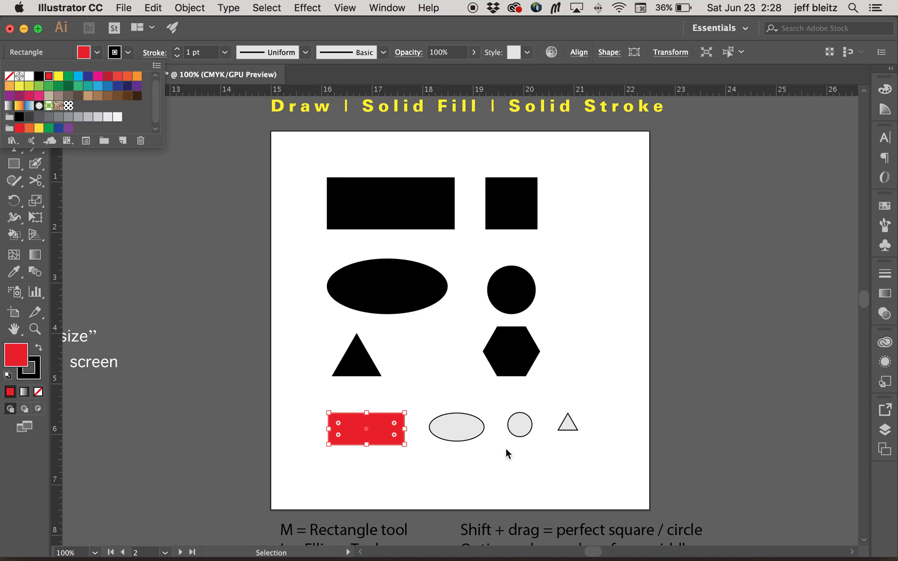
Increase the stroke weight of the red rectangle in the bottom row to 10 pt
{"action": "left_click", "coordinate": [441, 362]}
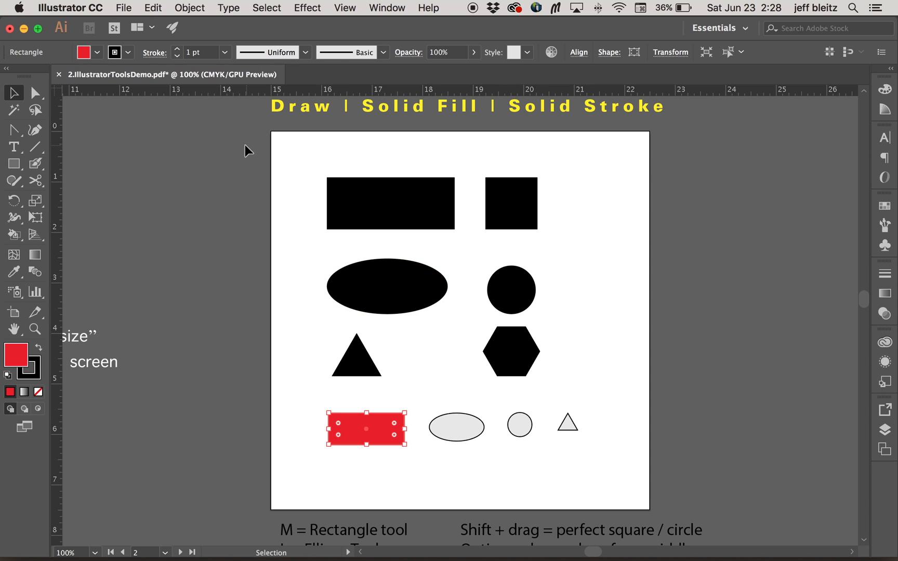
{"action": "left_click", "coordinate": [129, 53]}
{"action": "left_click", "coordinate": [177, 49]}
{"action": "left_click", "coordinate": [177, 49]}
{"action": "left_click", "coordinate": [177, 49]}
{"action": "left_click", "coordinate": [176, 48]}
{"action": "left_click", "coordinate": [177, 49]}
{"action": "left_click", "coordinate": [177, 49]}
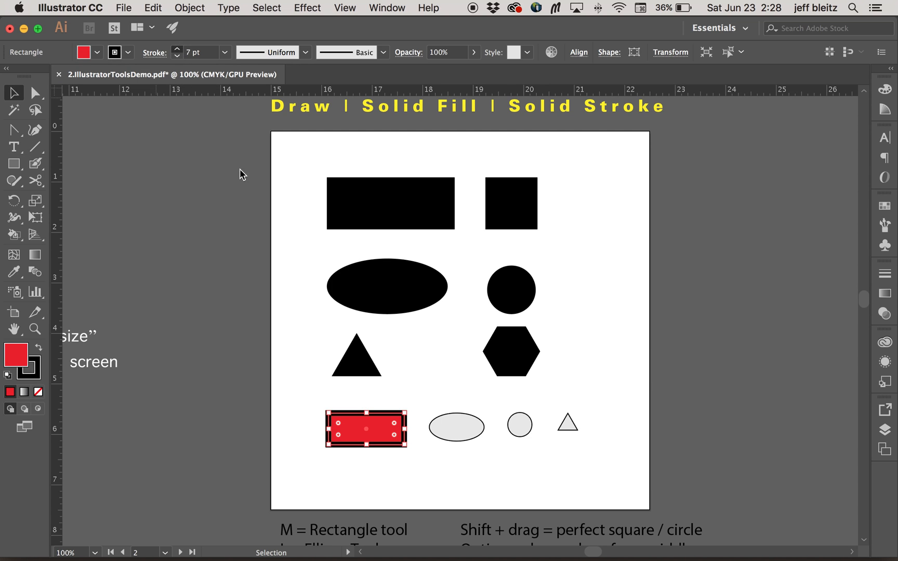
{"action": "left_click", "coordinate": [436, 357]}
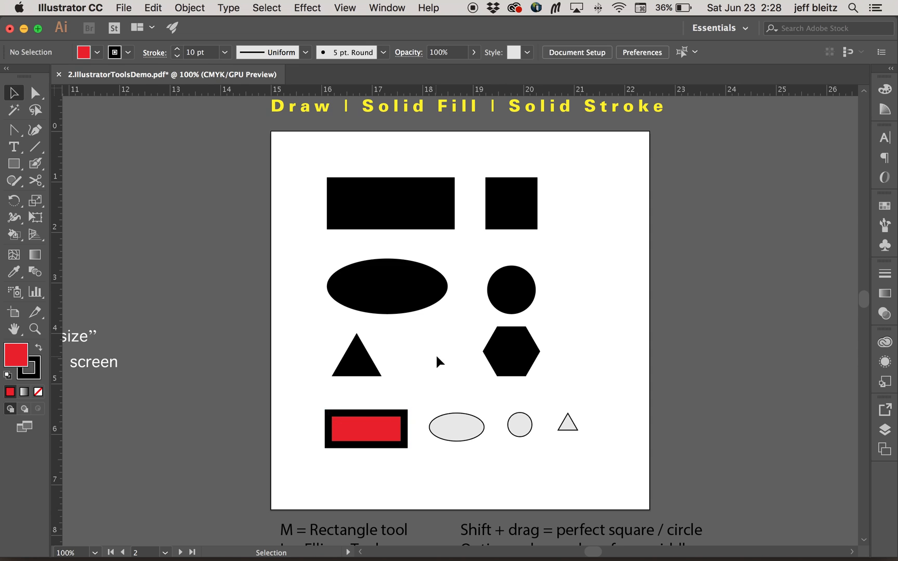
Remove the stroke from the light grey ellipse in the bottom row by setting it to None
{"action": "left_click", "coordinate": [478, 426]}
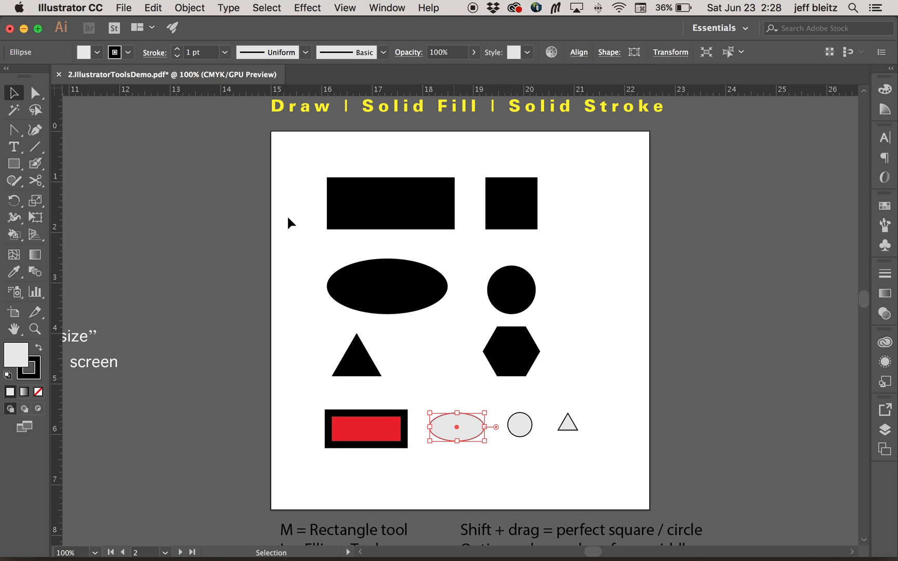
{"action": "left_click", "coordinate": [127, 52]}
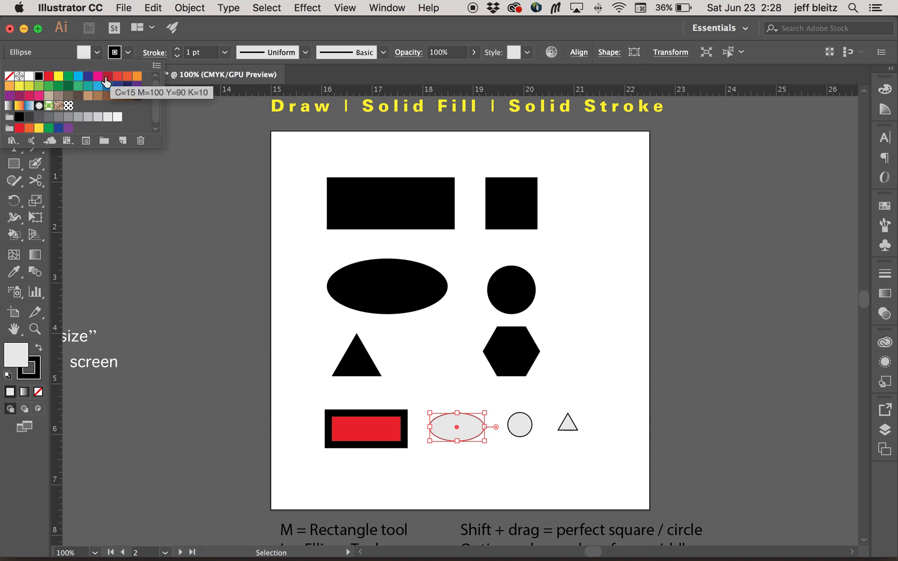
{"action": "left_click", "coordinate": [9, 77]}
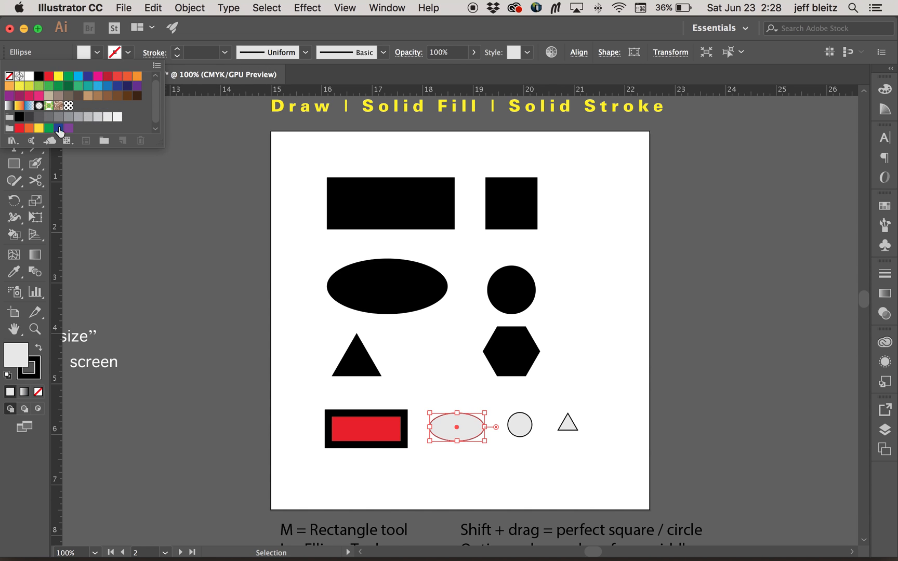
{"action": "left_click", "coordinate": [476, 358]}
{"action": "left_click", "coordinate": [610, 376]}
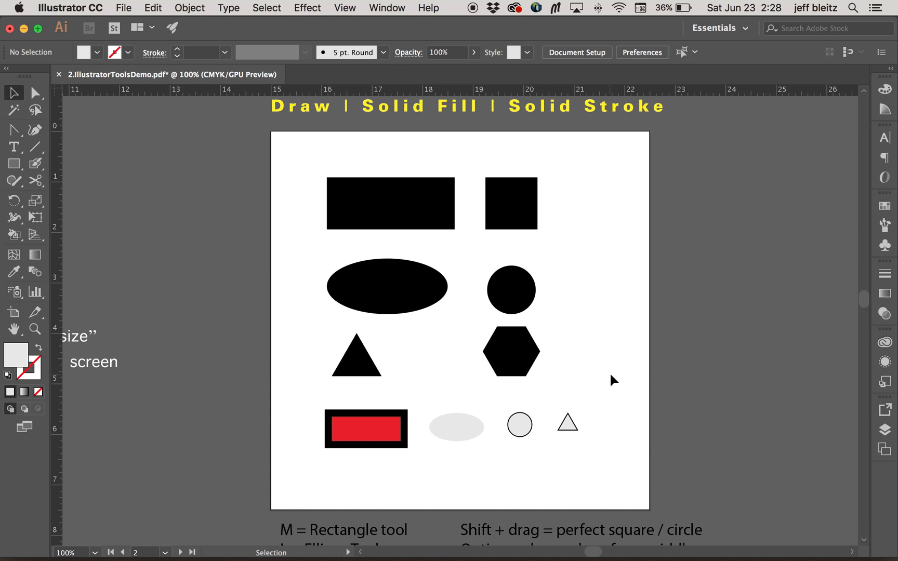
Swap the fill and stroke colours of the red rectangle and swap them back
{"action": "left_click", "coordinate": [372, 443]}
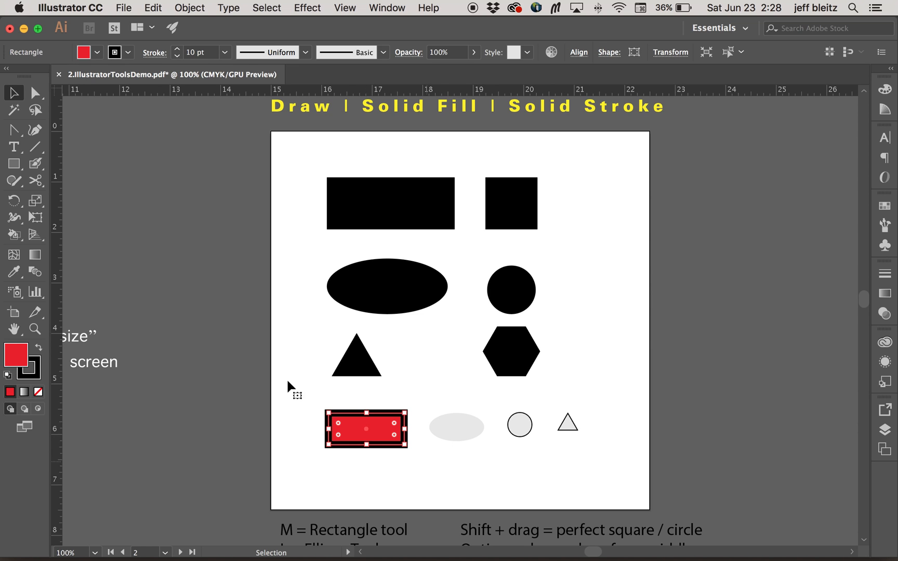
{"action": "left_click", "coordinate": [37, 350]}
{"action": "left_click", "coordinate": [37, 349]}
{"action": "left_click", "coordinate": [382, 331]}
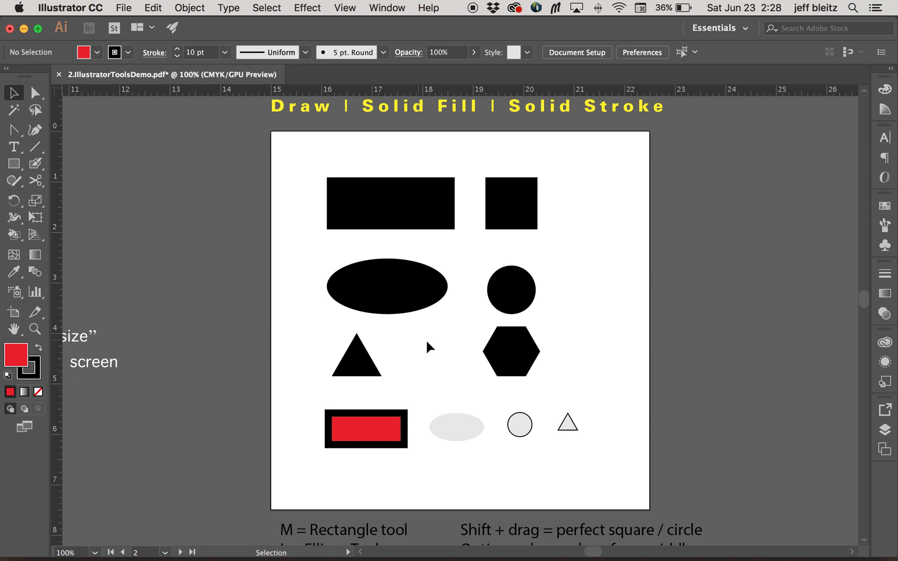
Change the red rectangle's stroke colour to the light blue swatch
{"action": "left_click", "coordinate": [390, 418]}
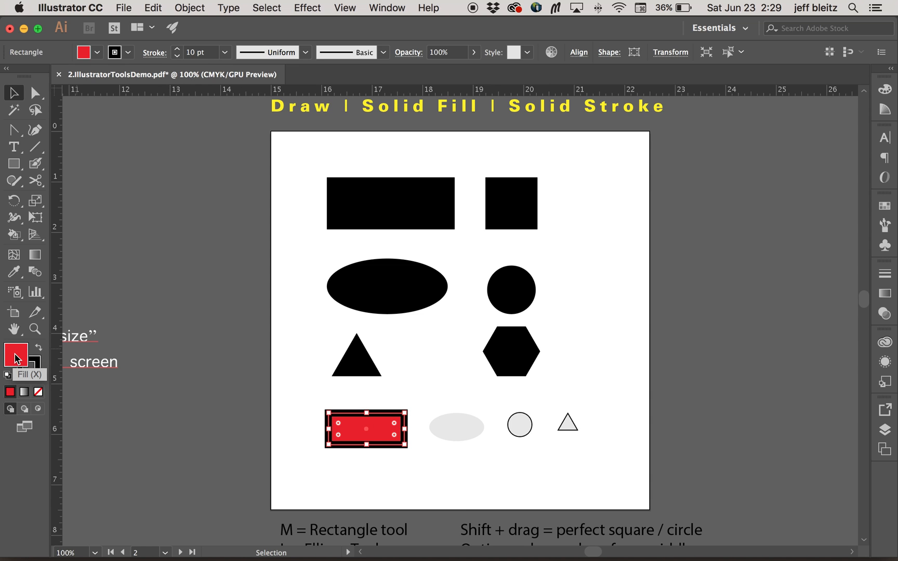
{"action": "left_click", "coordinate": [37, 367]}
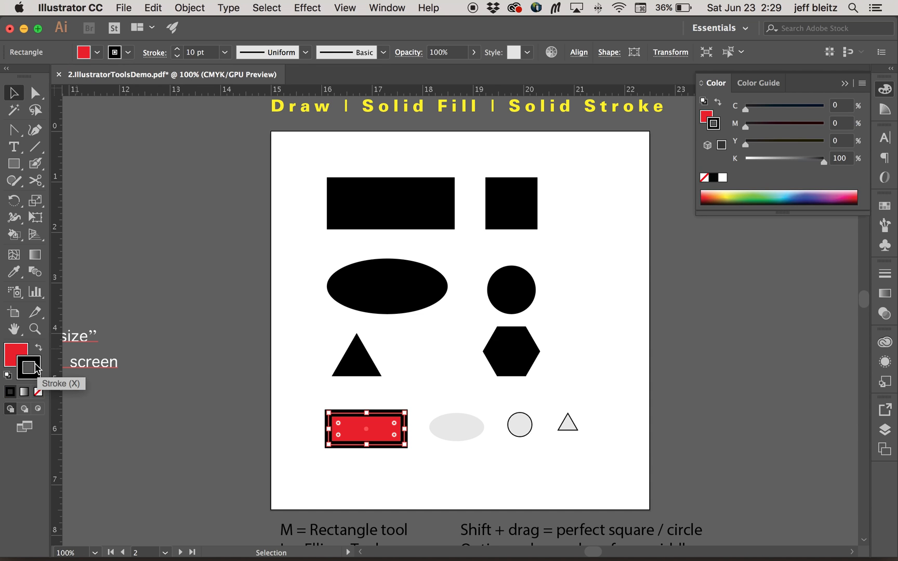
{"action": "left_click", "coordinate": [845, 83]}
{"action": "left_click", "coordinate": [885, 208]}
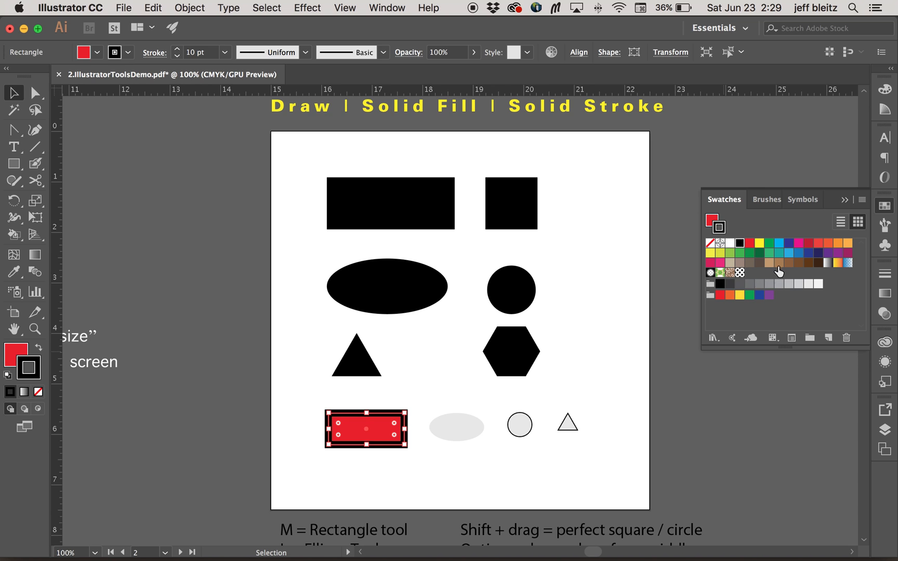
{"action": "left_click", "coordinate": [789, 252]}
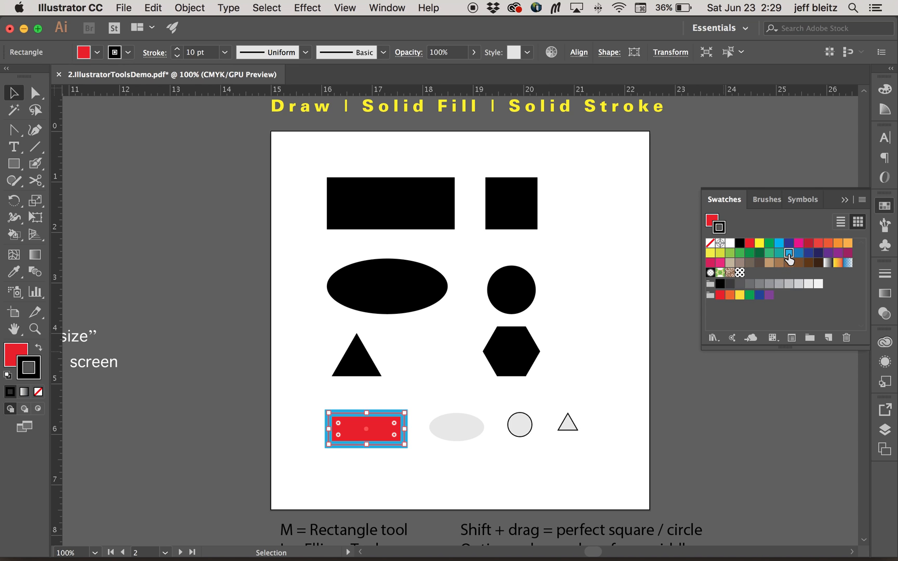
{"action": "left_click", "coordinate": [614, 343]}
Change the fill of the blue-outlined rectangle to the black swatch
{"action": "left_click", "coordinate": [13, 351]}
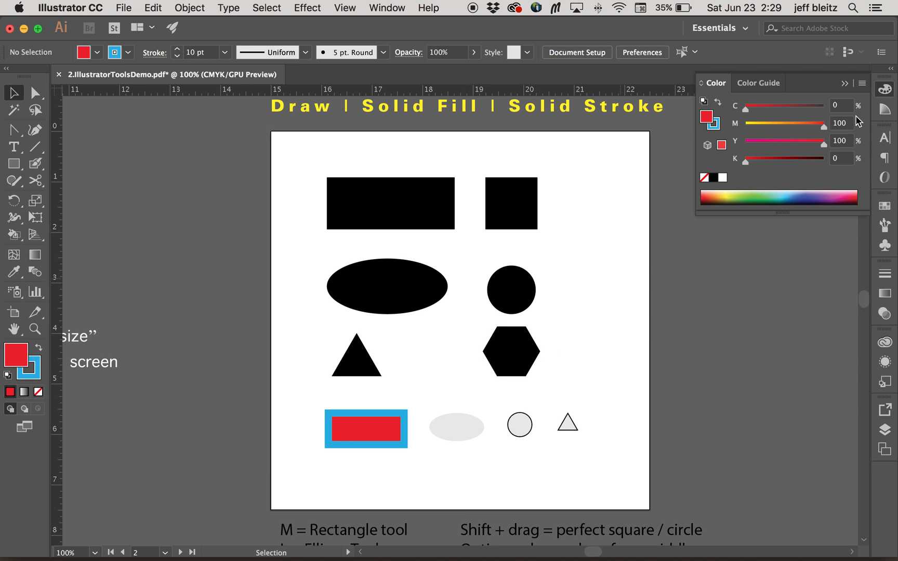
{"action": "left_click", "coordinate": [886, 206]}
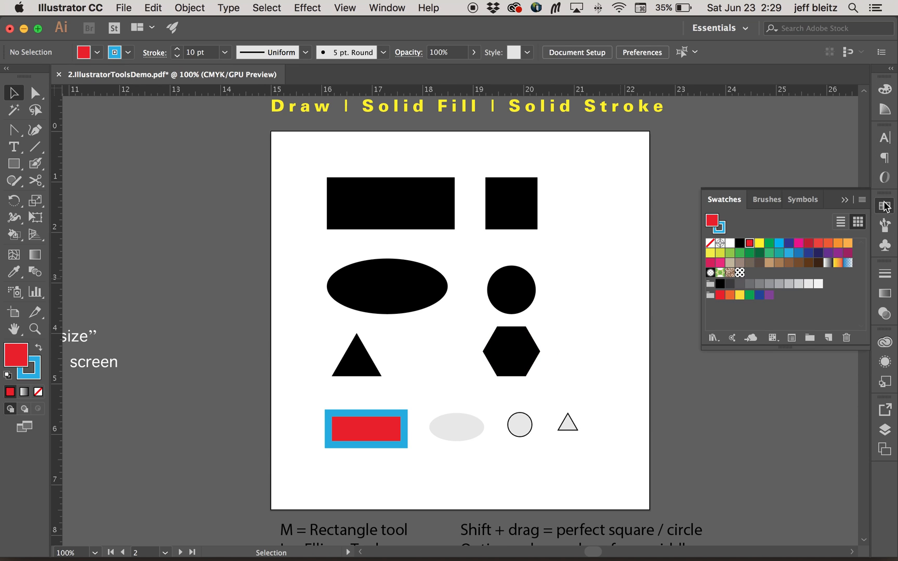
{"action": "left_click", "coordinate": [739, 244]}
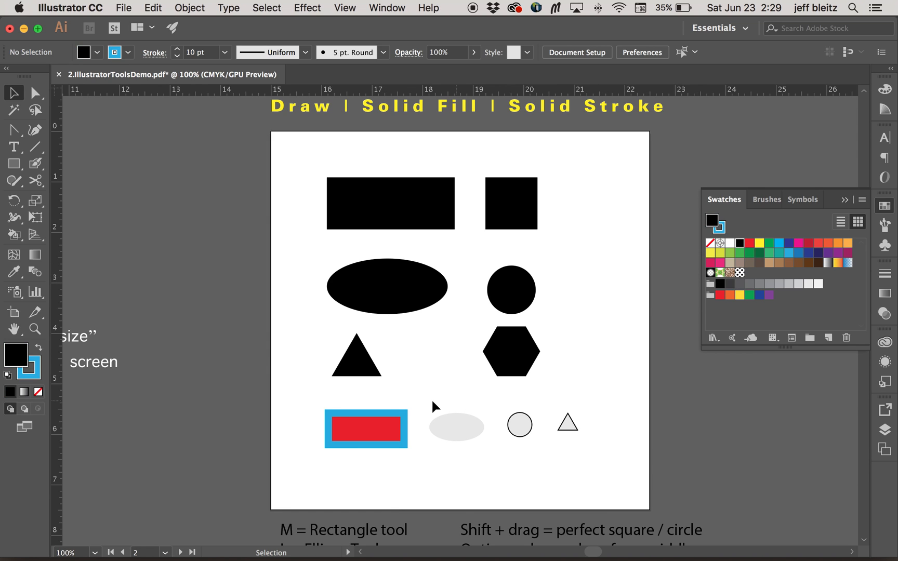
{"action": "left_click", "coordinate": [392, 418]}
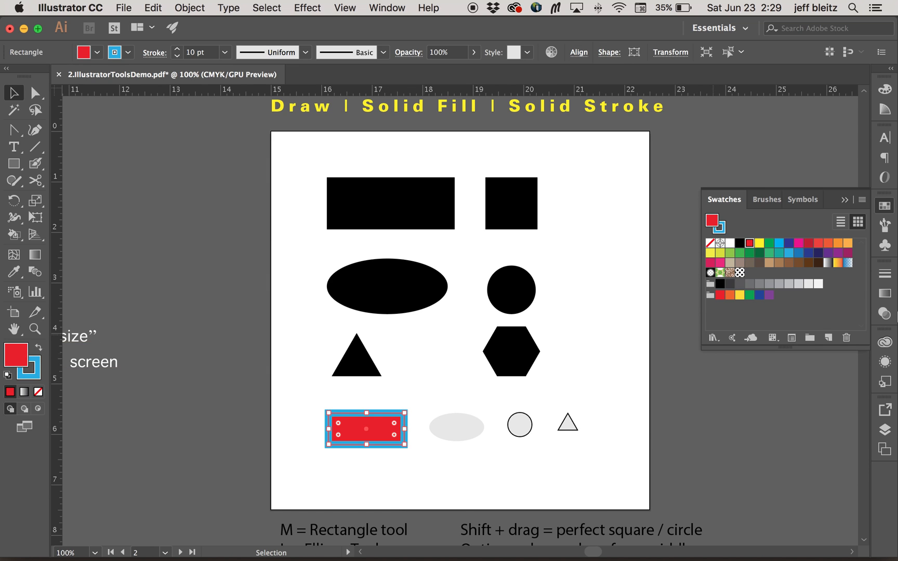
{"action": "left_click", "coordinate": [739, 243]}
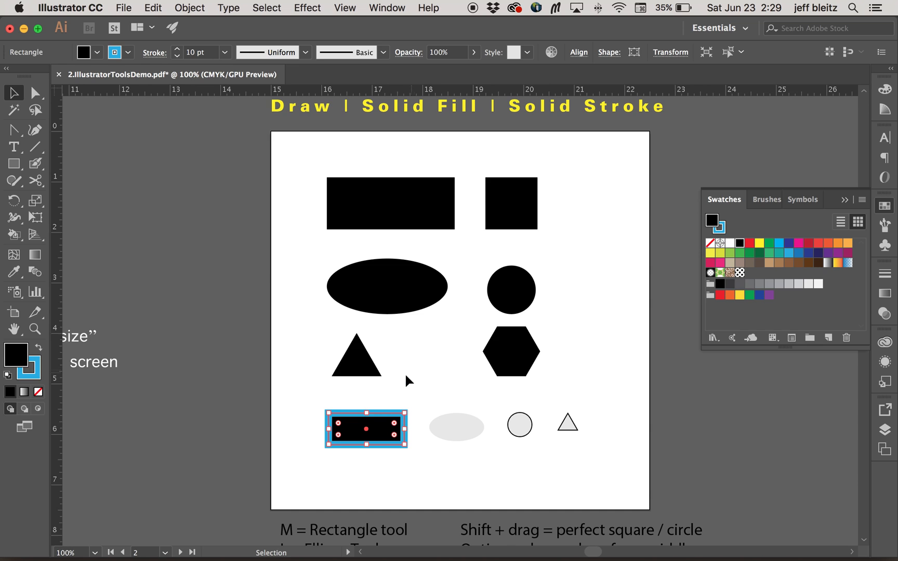
Swap the blue-outlined rectangle's fill and stroke colours and swap them back
{"action": "left_click", "coordinate": [38, 347]}
{"action": "left_click", "coordinate": [40, 348]}
{"action": "left_click", "coordinate": [284, 315]}
Select the large black ellipse and open its stroke colour swatches
{"action": "left_click", "coordinate": [374, 301]}
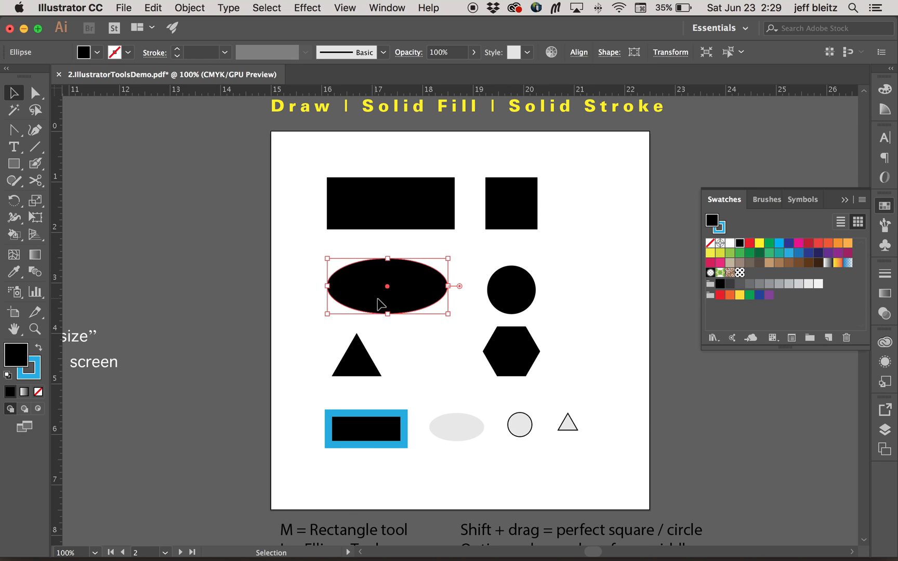
{"action": "left_click", "coordinate": [124, 53]}
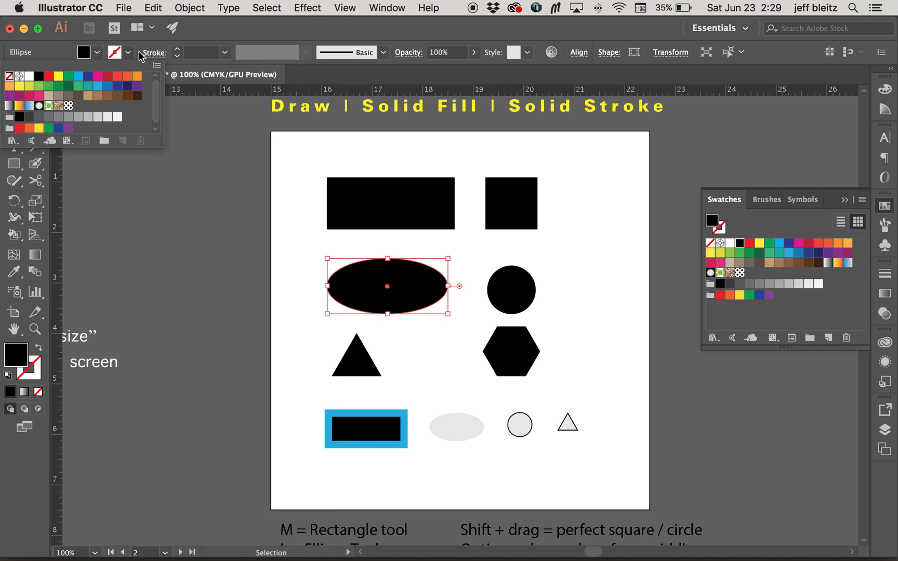
Increase the stroke weight of the small light grey circle in the bottom row to 4 pt
{"action": "left_click", "coordinate": [520, 426]}
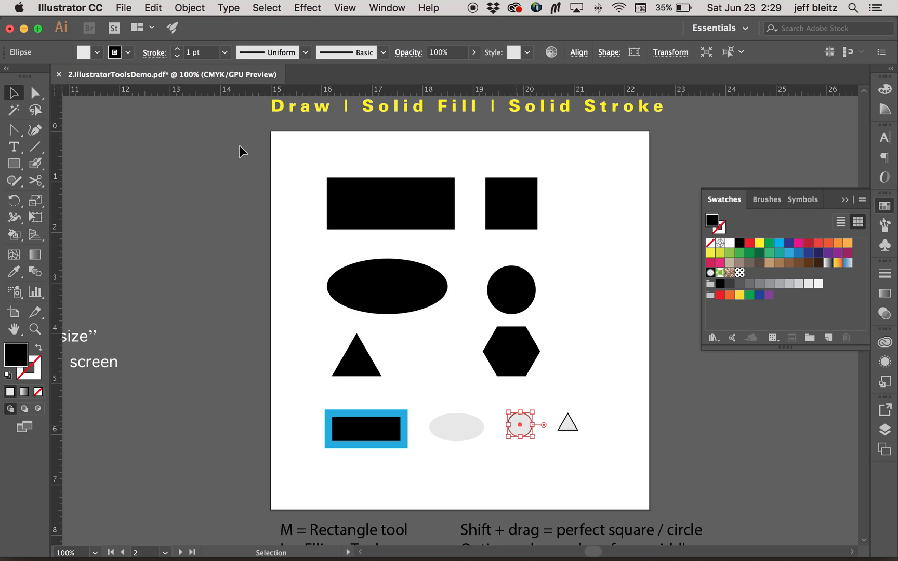
{"action": "left_click", "coordinate": [178, 49]}
{"action": "left_click", "coordinate": [177, 48]}
{"action": "left_click", "coordinate": [177, 48]}
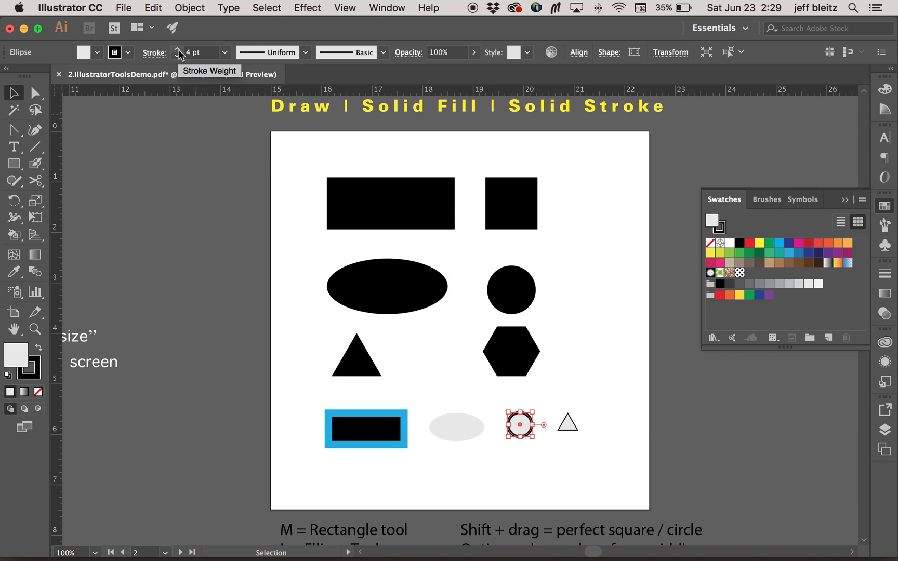